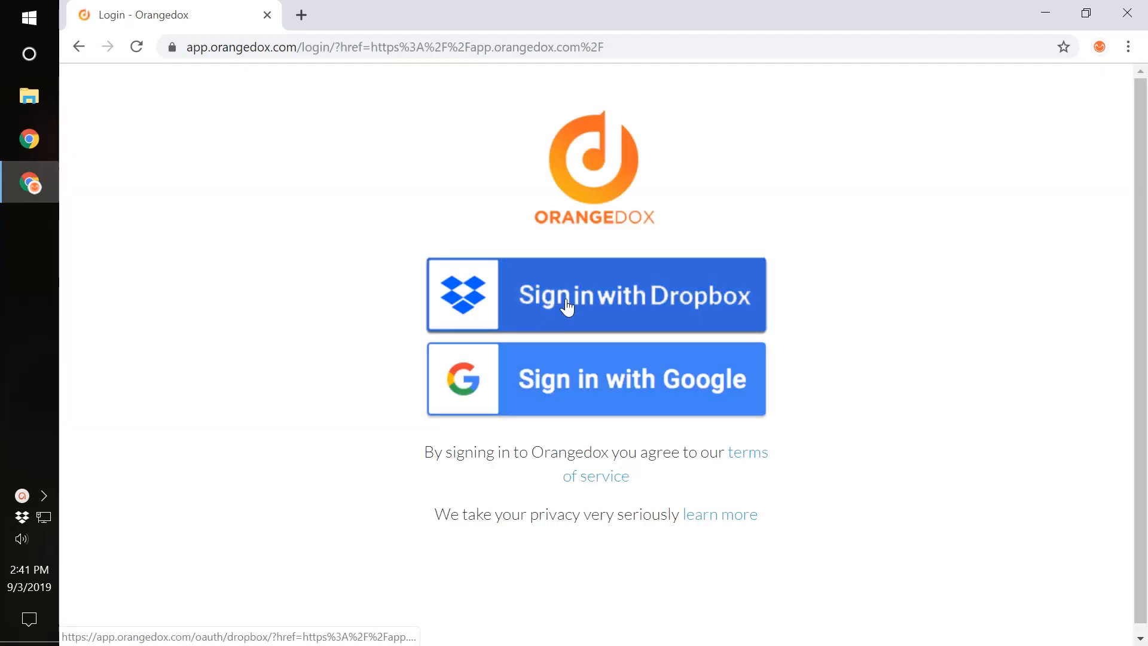
# - Sign in with the Dropbox account and start a simple personal share link
pyautogui.click(565, 305)
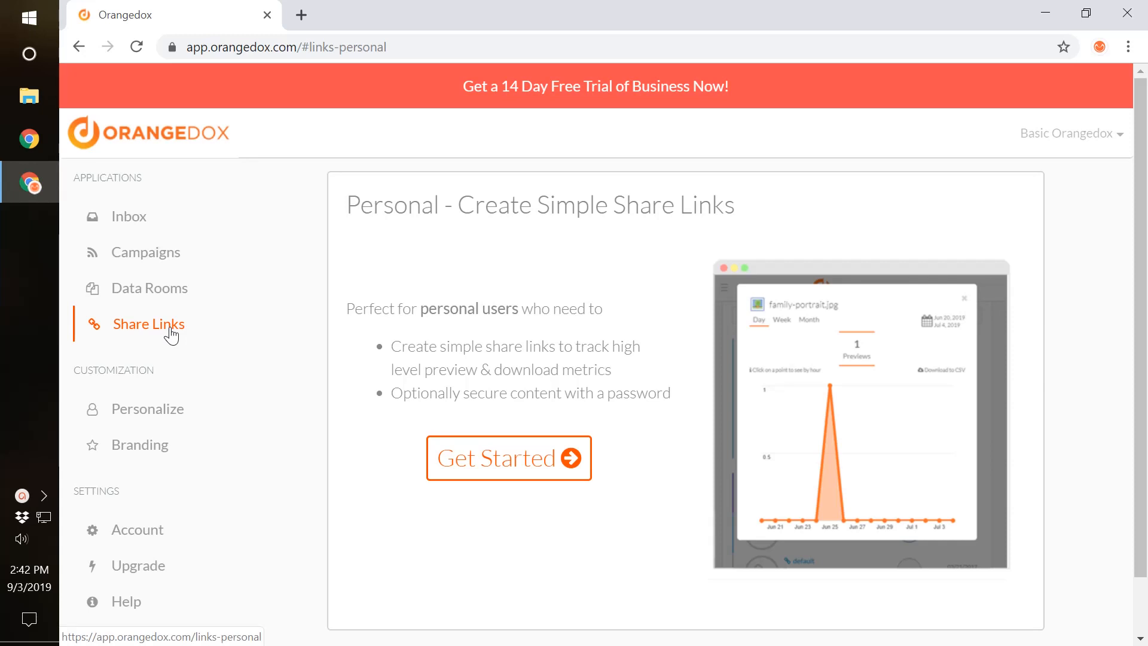
pyautogui.click(500, 457)
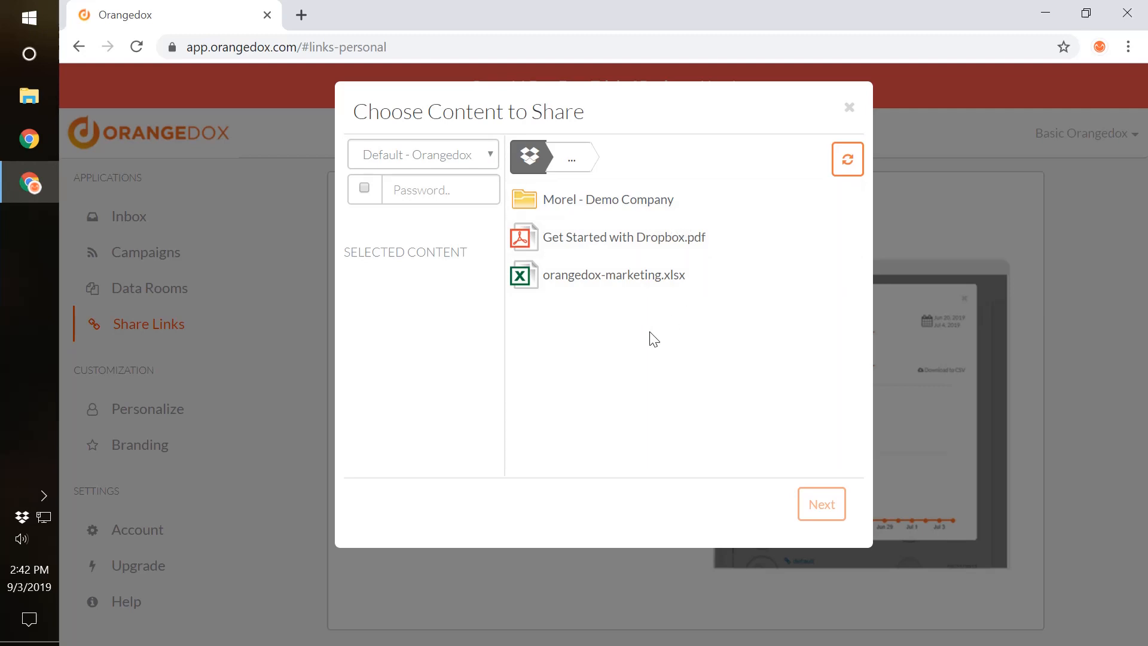
# - Refresh the file list and choose Get Started with Dropbox.pdf as the content to share
pyautogui.click(846, 162)
pyautogui.click(608, 253)
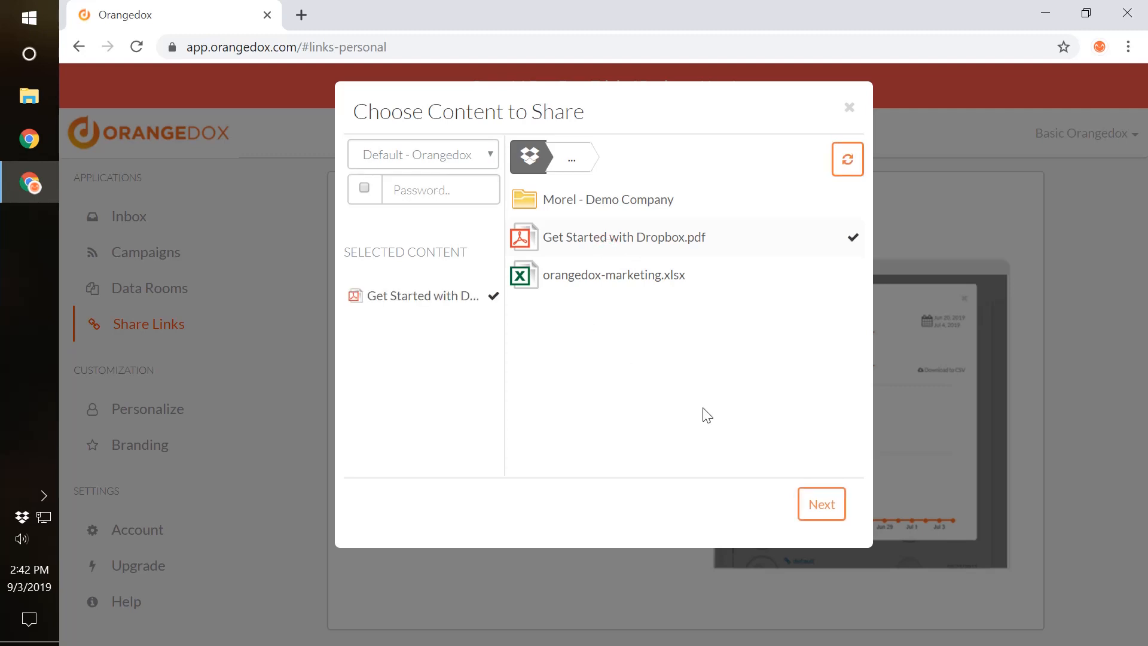
pyautogui.click(822, 504)
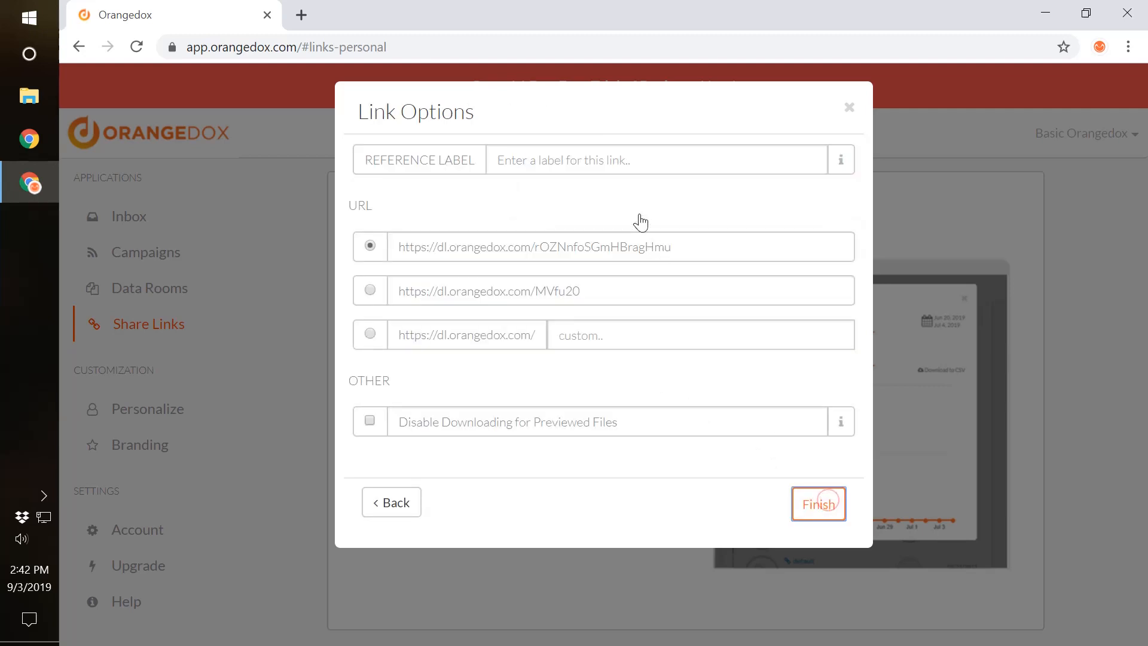
# - Label the link 'Shared on Social Media - Get Started Campaign' and choose the dl.orangedox.com/MVfu20 address
pyautogui.click(604, 160)
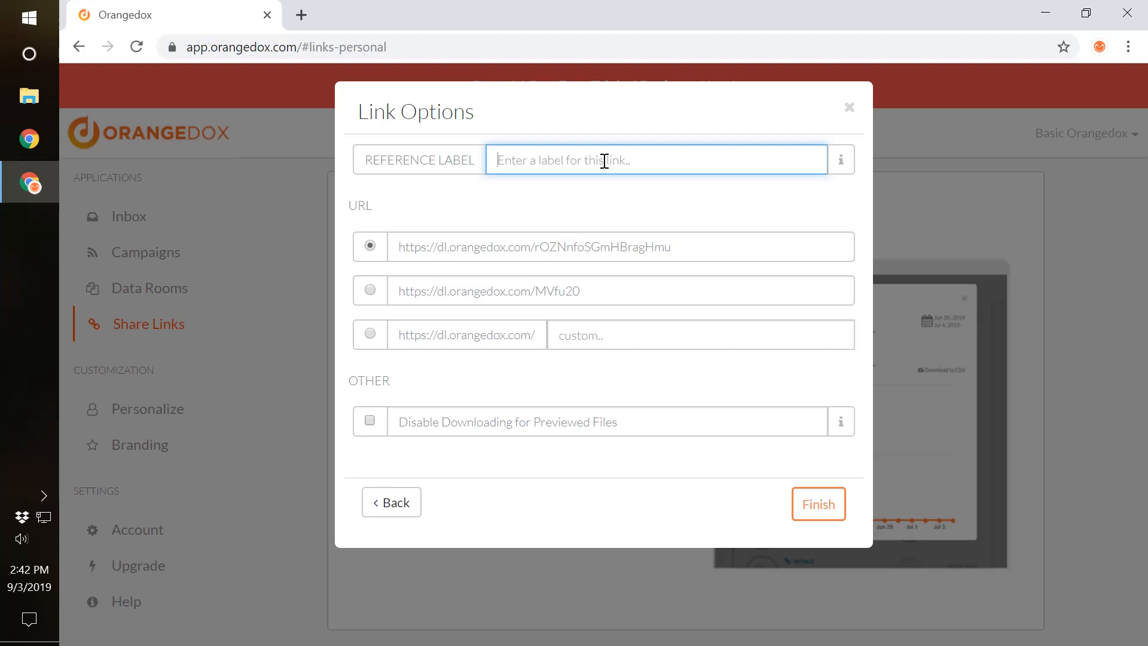
pyautogui.write('S')
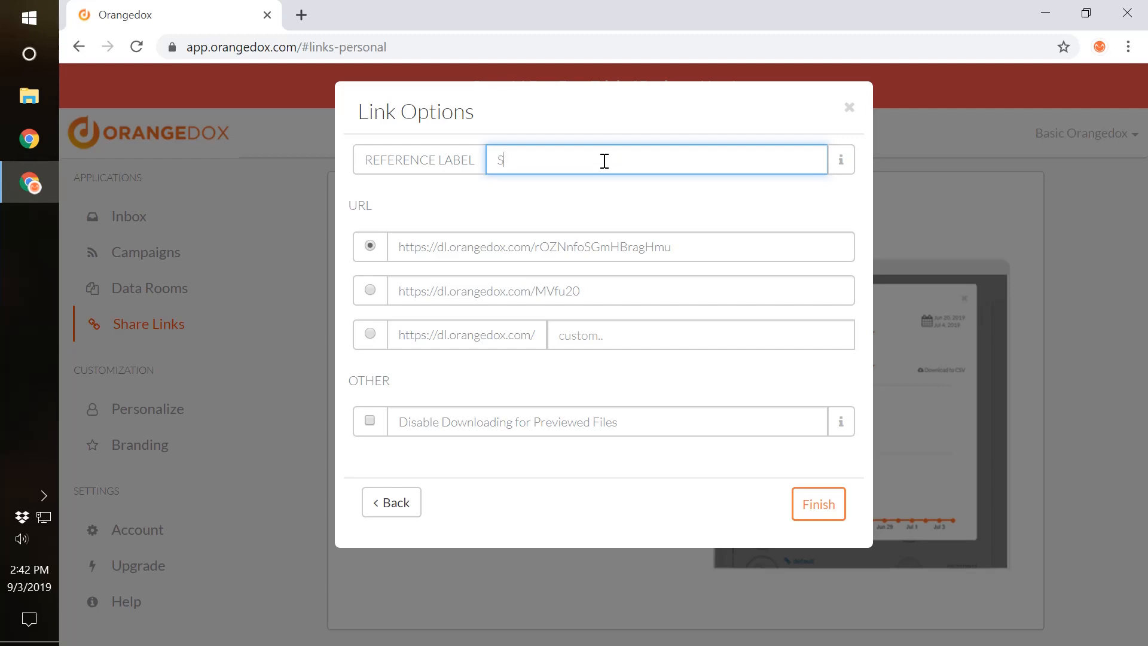
pyautogui.write('hared on Social Media')
pyautogui.write(' - Get STarted ')
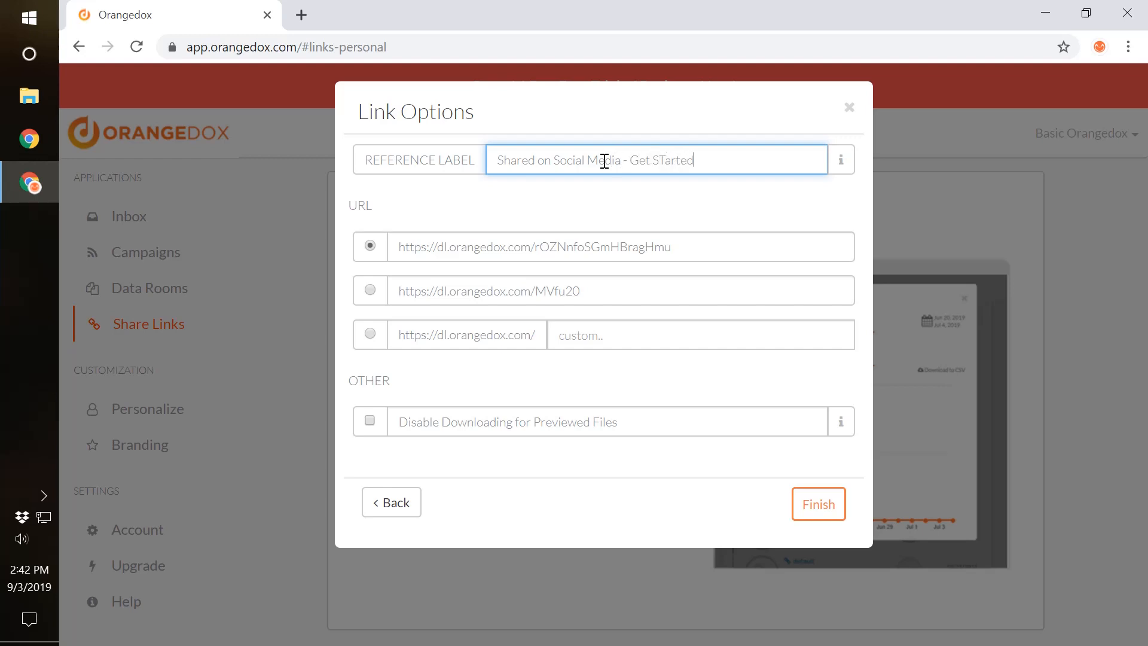
pyautogui.write('Campaign')
pyautogui.click(669, 159)
pyautogui.press('BackSpace')
pyautogui.write('t')
pyautogui.click(517, 295)
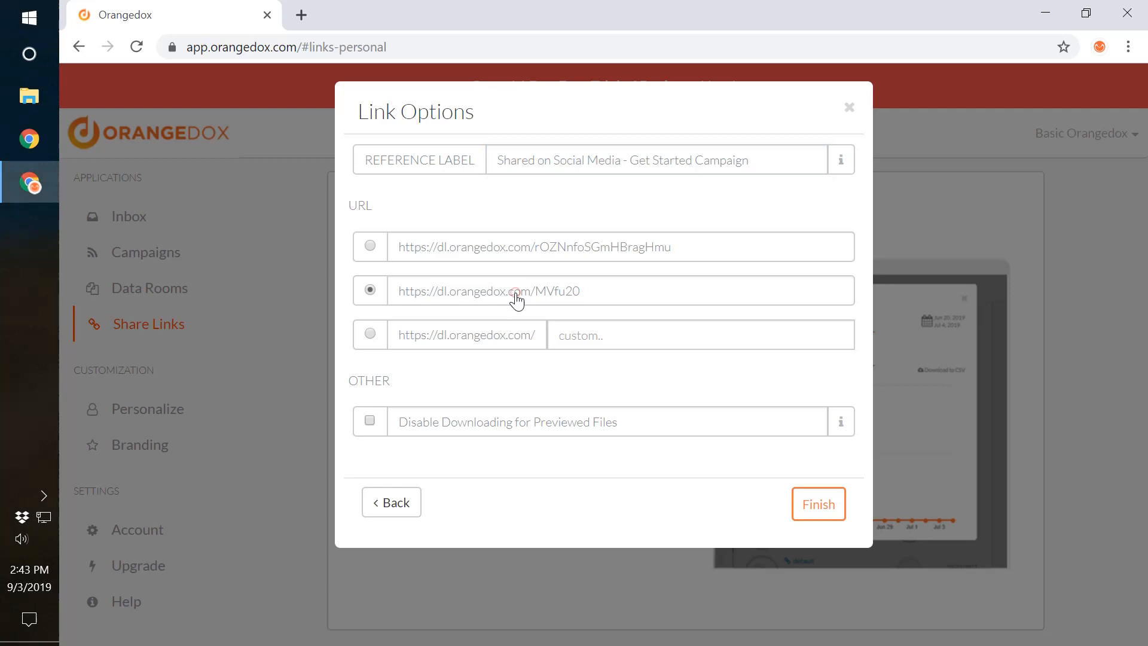
pyautogui.click(811, 504)
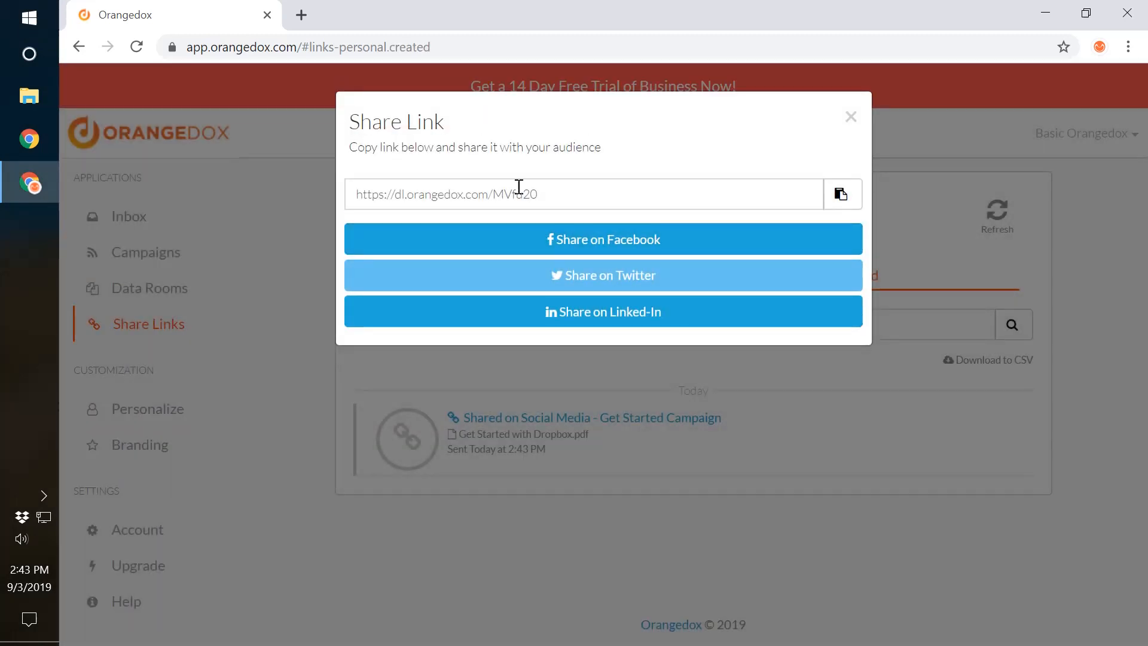
pyautogui.click(841, 194)
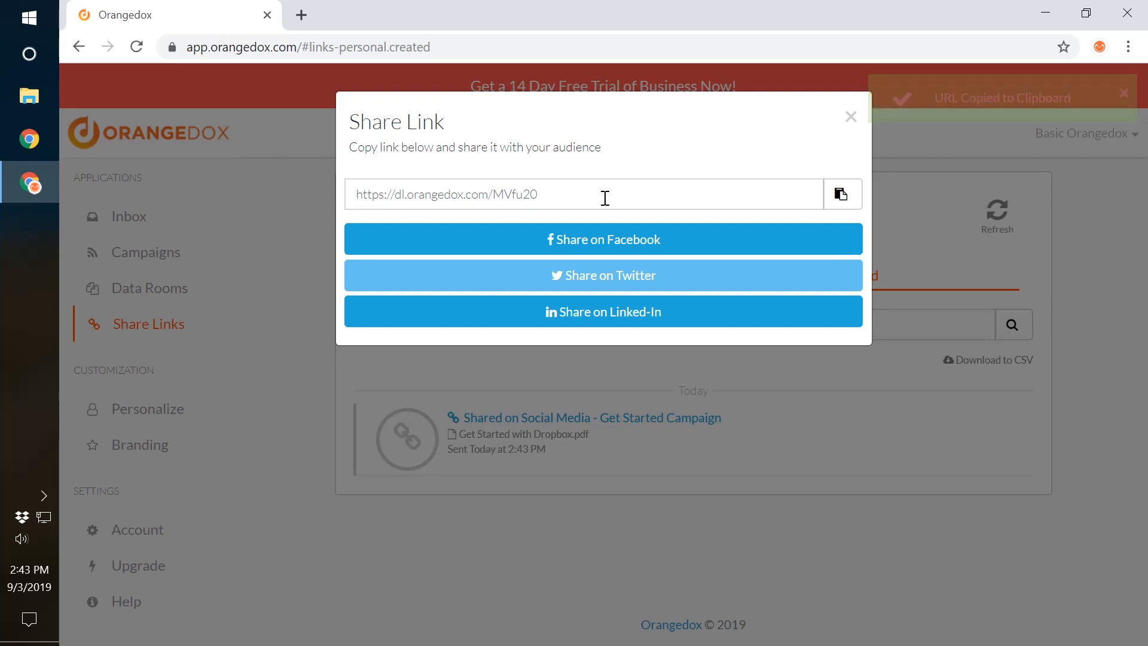
# - Visit the pasted dl.orangedox.com/MVfu20 link in a new Chrome tab
pyautogui.click(301, 16)
pyautogui.hotkey('ctrl', 'v')
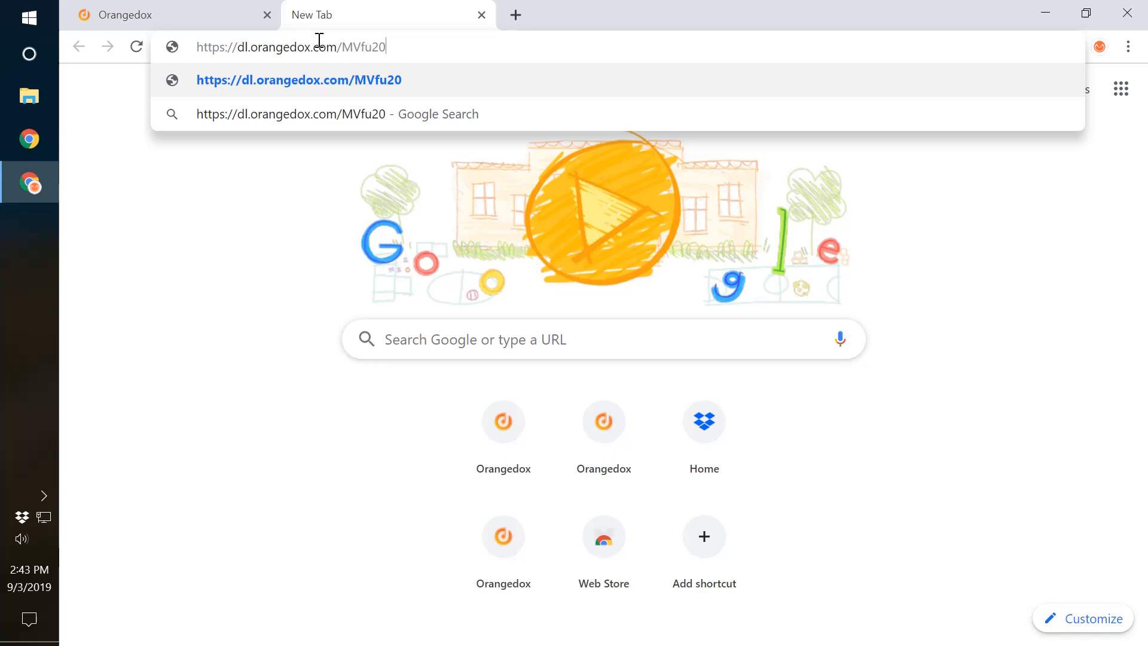
pyautogui.press('Return')
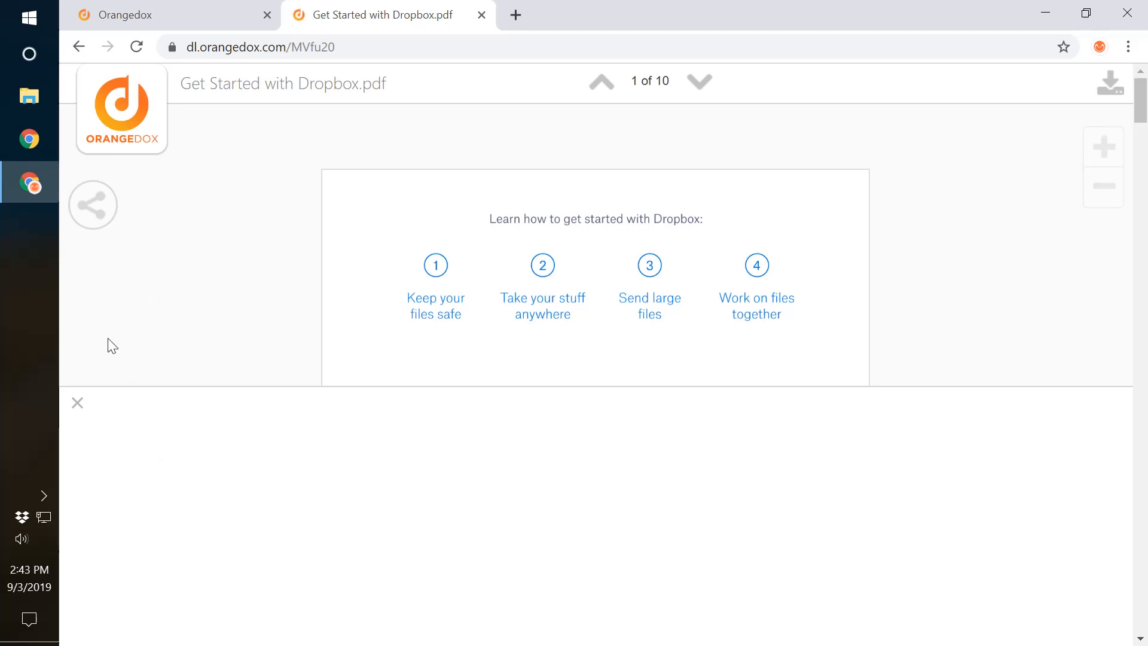
# - Read through the shared PDF's first pages and download a copy from the viewer
pyautogui.click(79, 404)
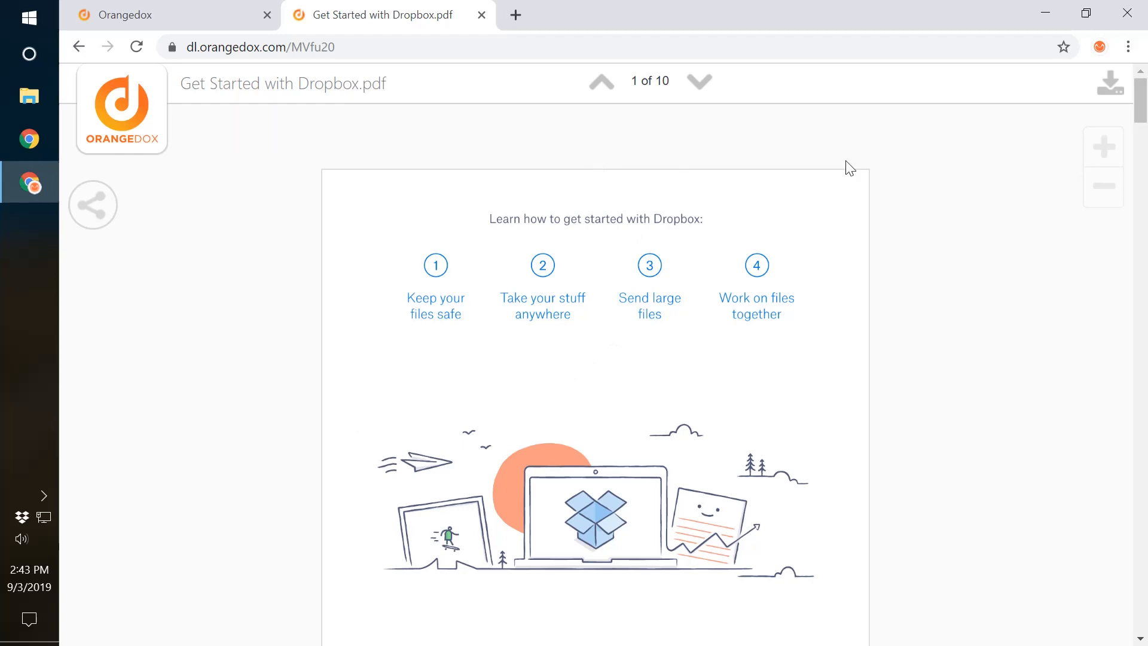
pyautogui.scroll(-1, 933, 354)
pyautogui.scroll(-3, 933, 355)
pyautogui.scroll(-4, 933, 354)
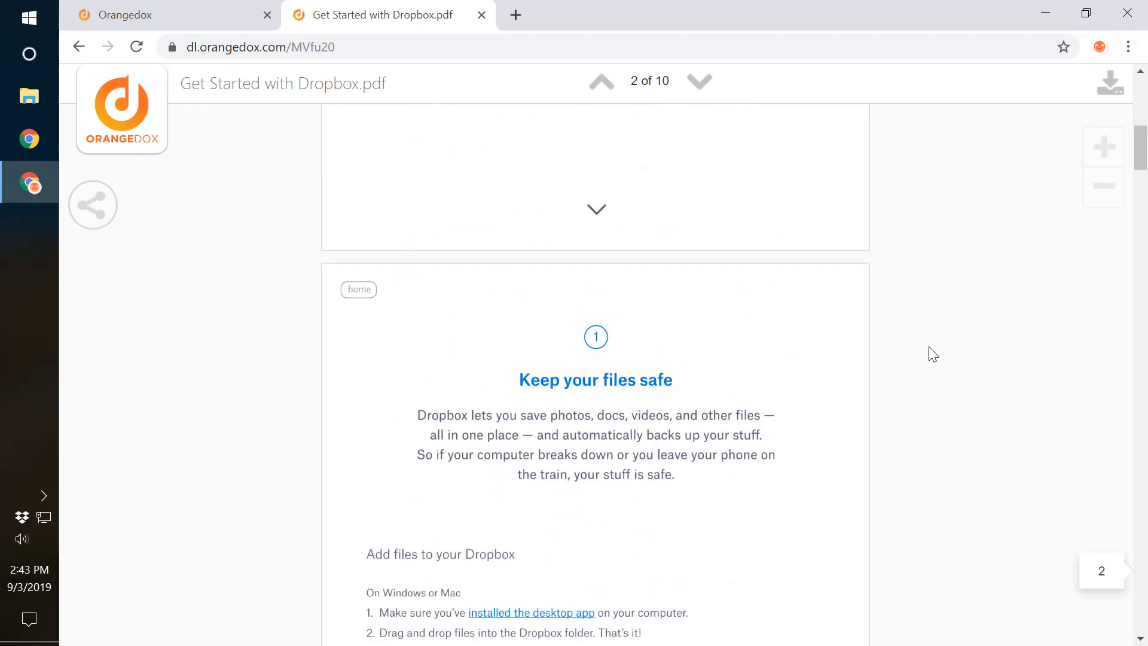
pyautogui.scroll(-3, 933, 355)
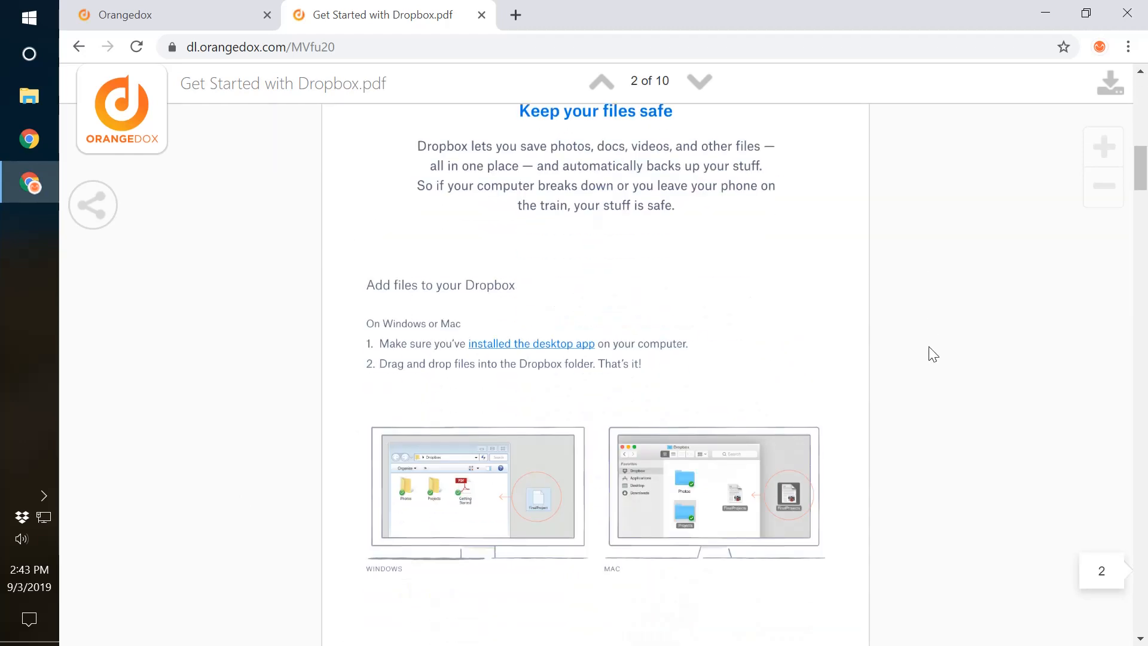
pyautogui.scroll(-1, 933, 355)
pyautogui.scroll(-3, 933, 354)
pyautogui.scroll(-3, 933, 355)
pyautogui.scroll(-3, 933, 354)
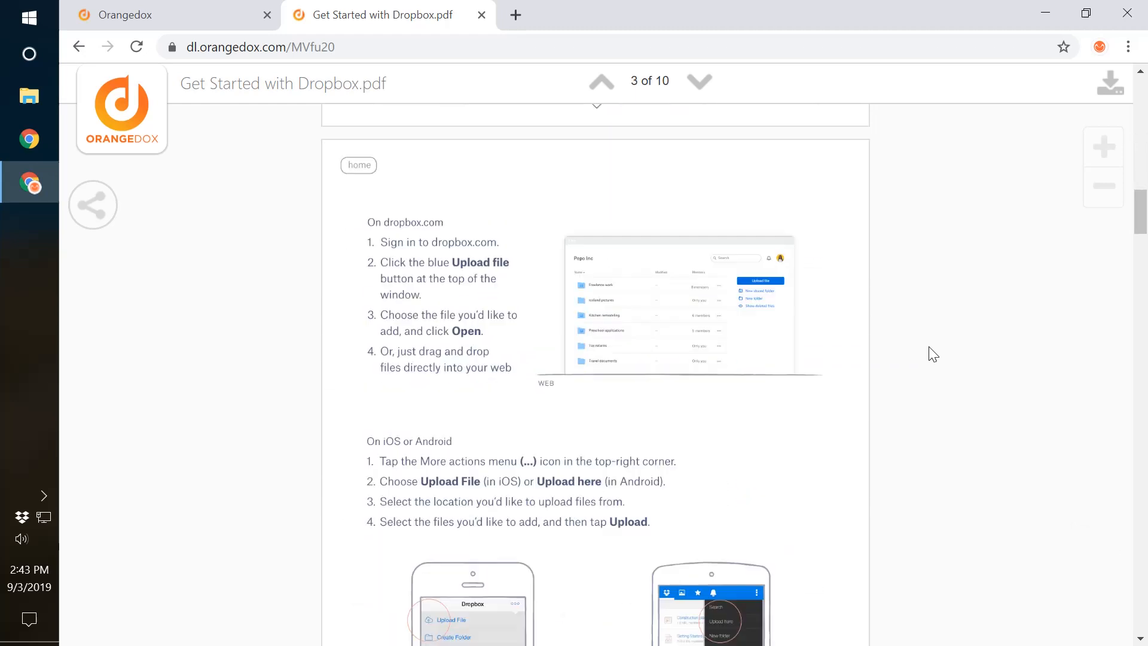
pyautogui.scroll(-2, 933, 353)
pyautogui.scroll(4, 933, 354)
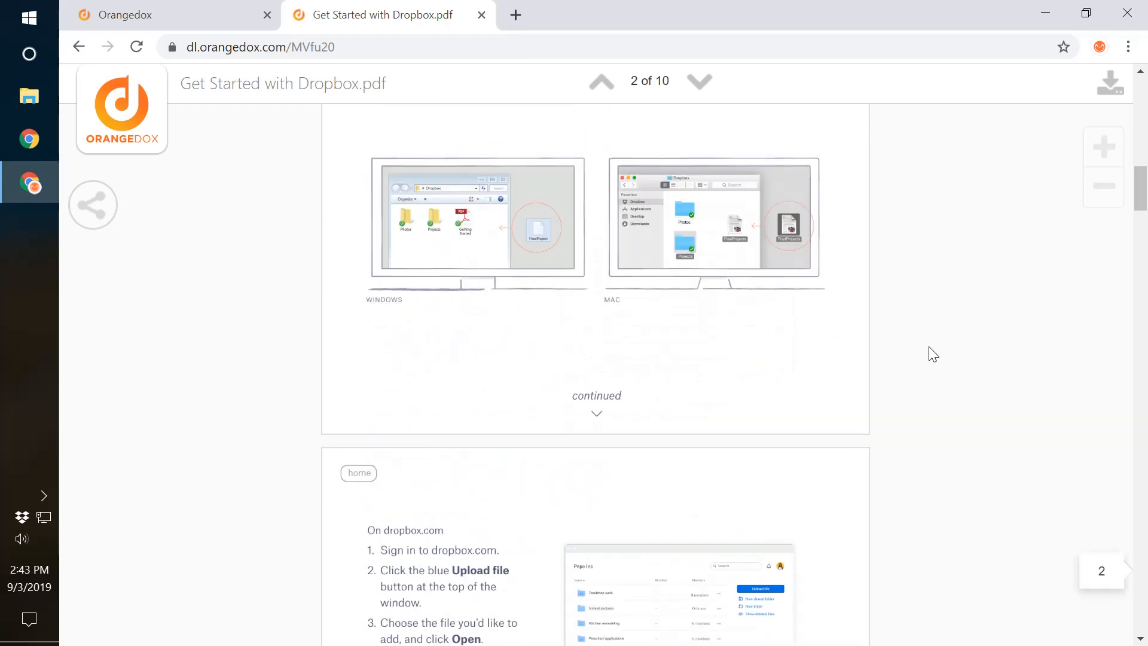
pyautogui.scroll(-3, 933, 353)
pyautogui.scroll(-3, 933, 354)
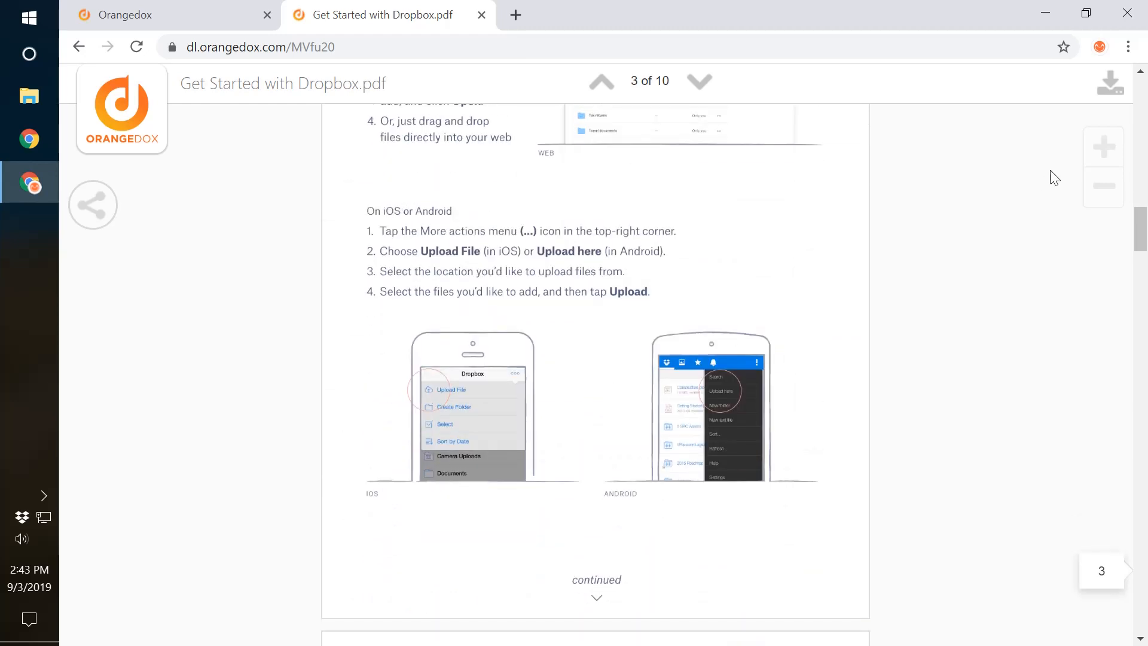
pyautogui.click(1109, 84)
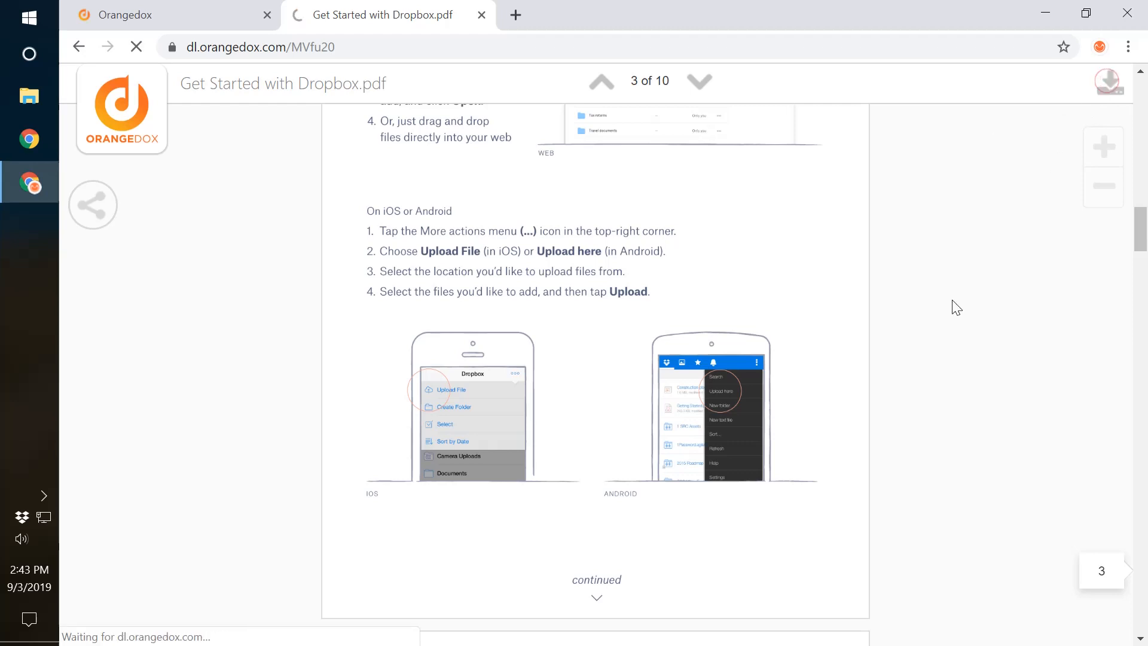
pyautogui.scroll(1, 956, 384)
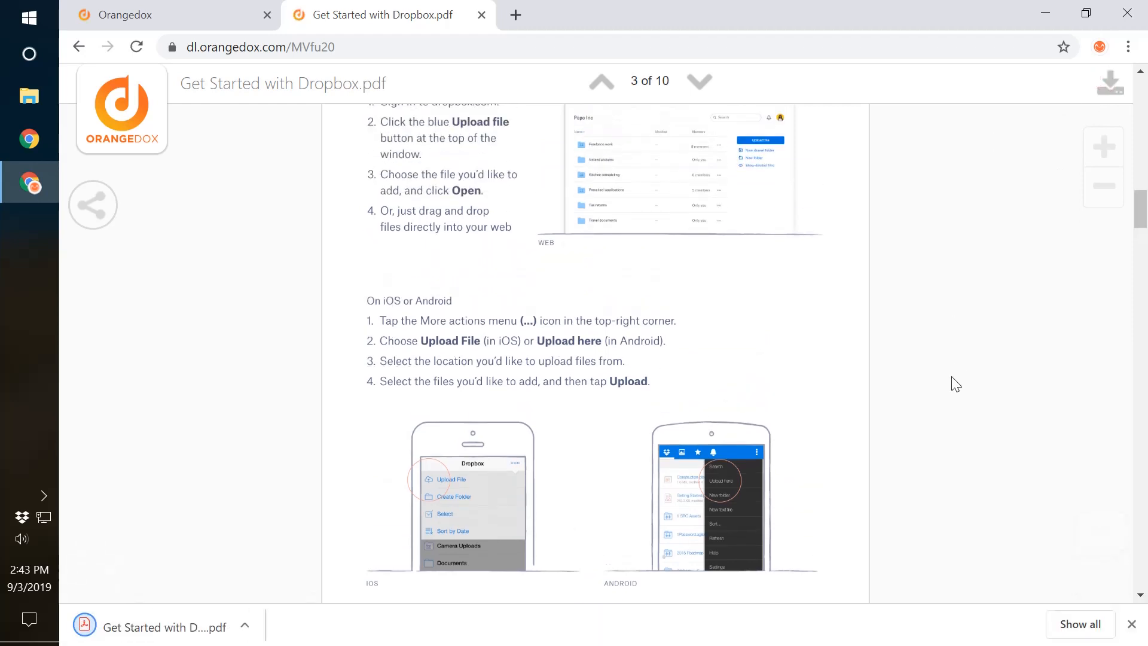
pyautogui.scroll(3, 955, 384)
pyautogui.scroll(3, 955, 384)
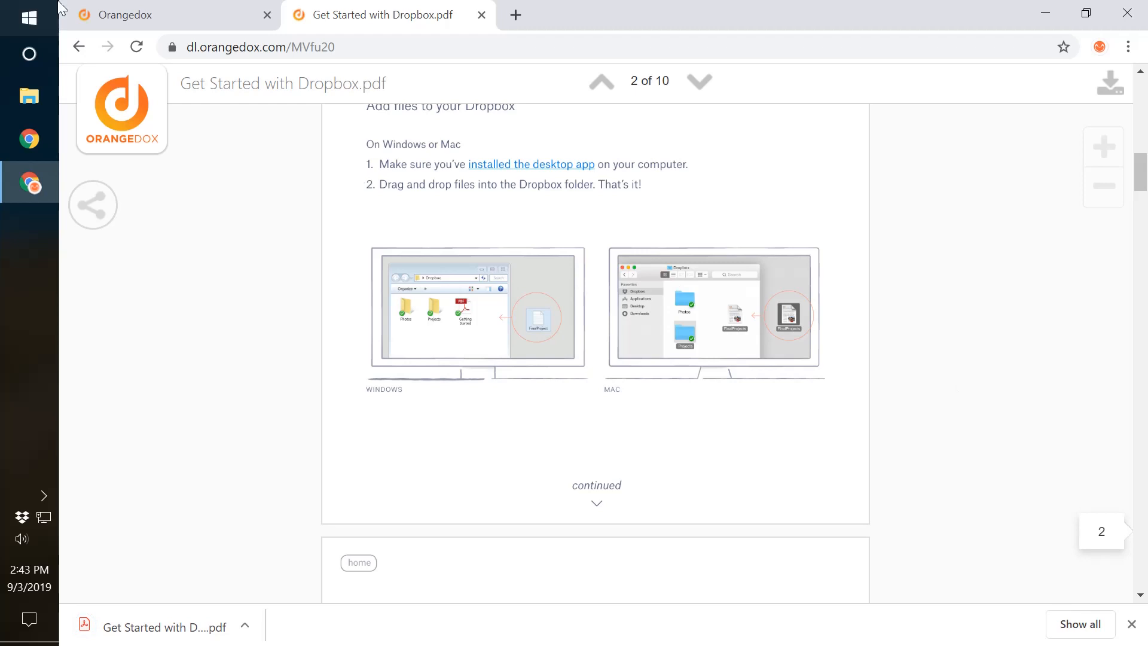
# - Return to the Orangedox dashboard and show the viewed share links for the Get Started Campaign link
pyautogui.click(178, 8)
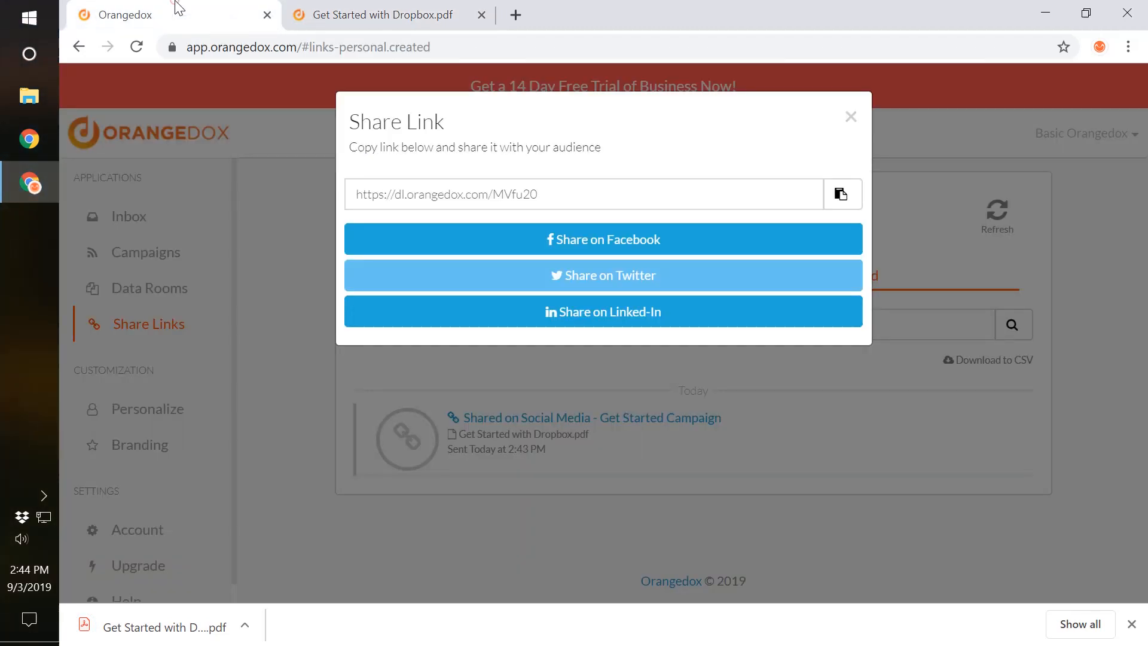
pyautogui.click(851, 118)
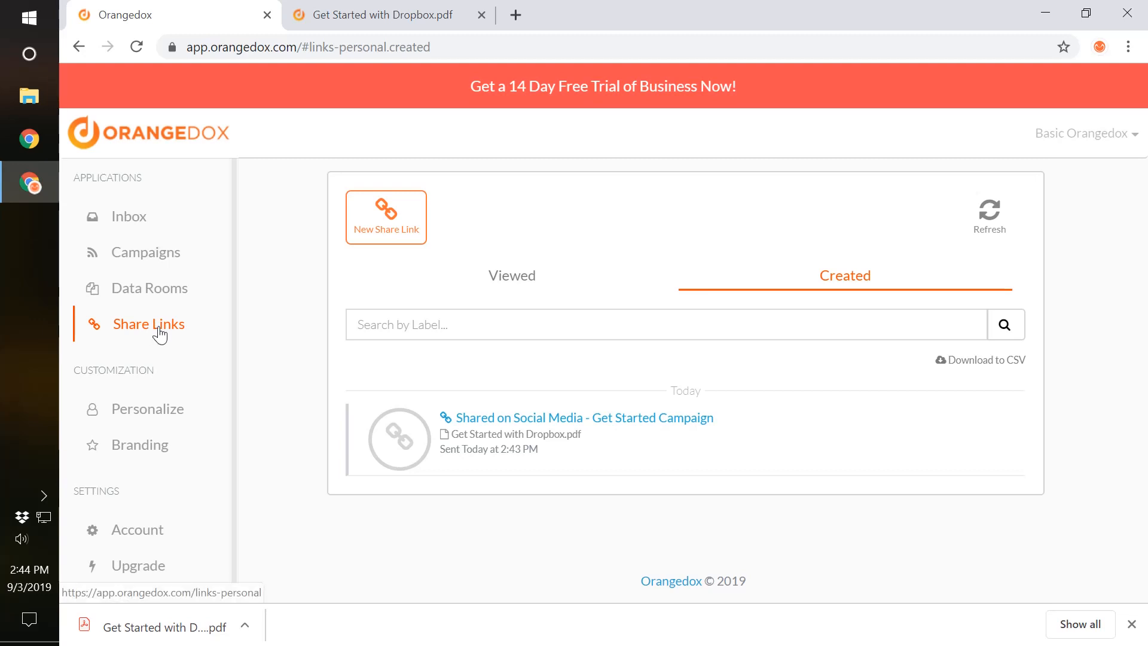
pyautogui.click(159, 332)
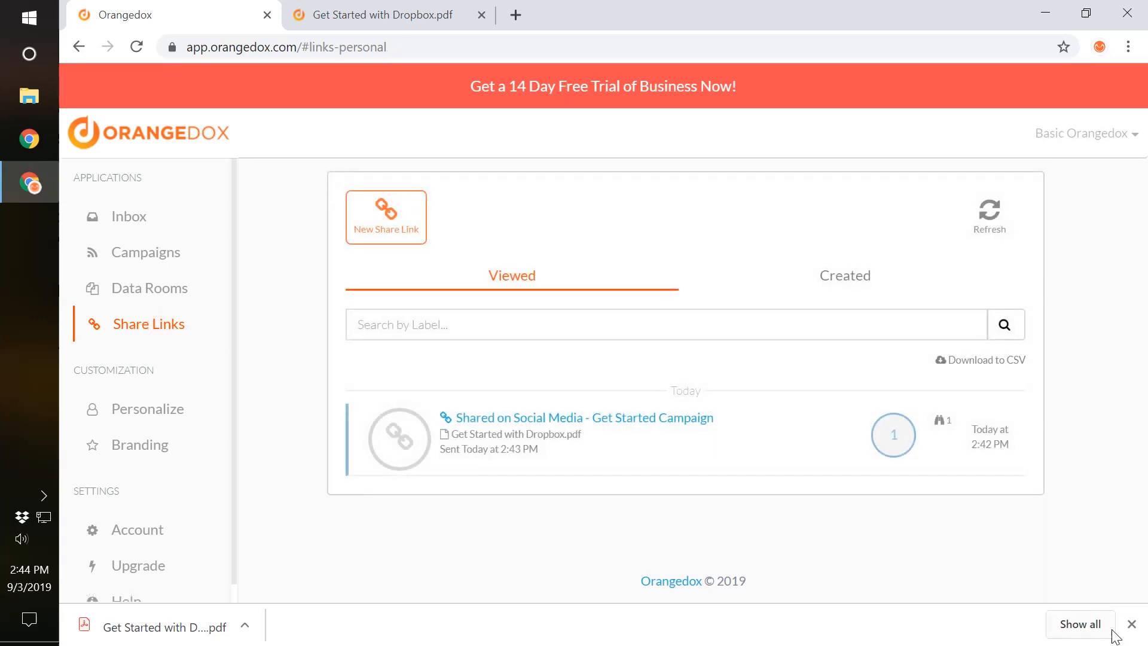
pyautogui.click(1131, 623)
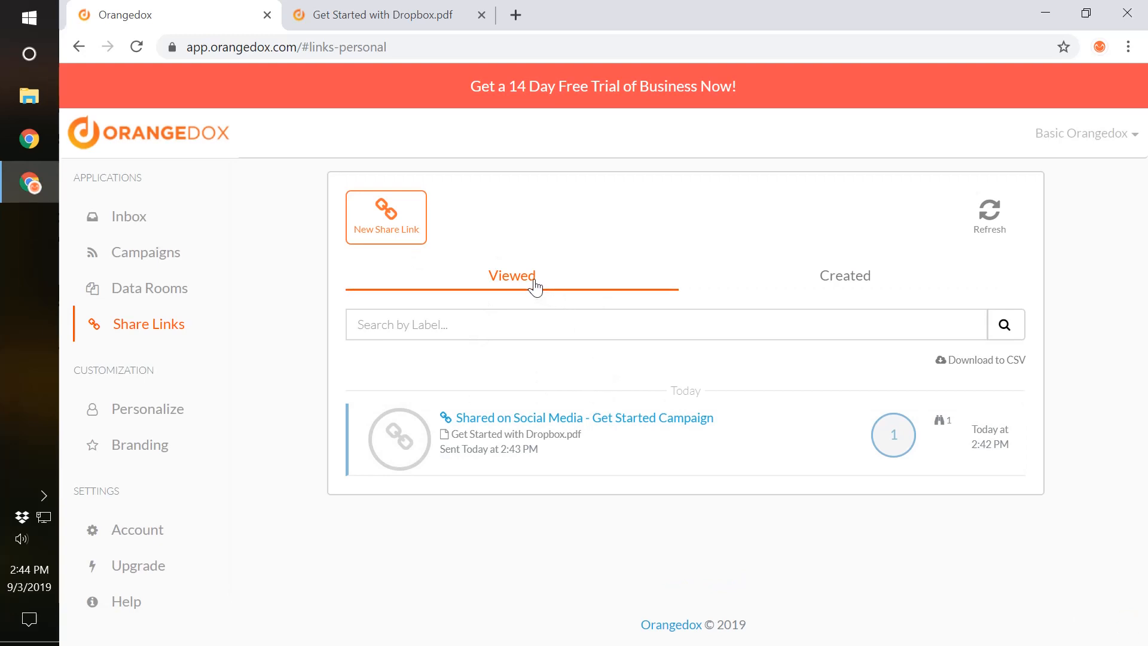
pyautogui.moveTo(893, 435)
pyautogui.click(782, 440)
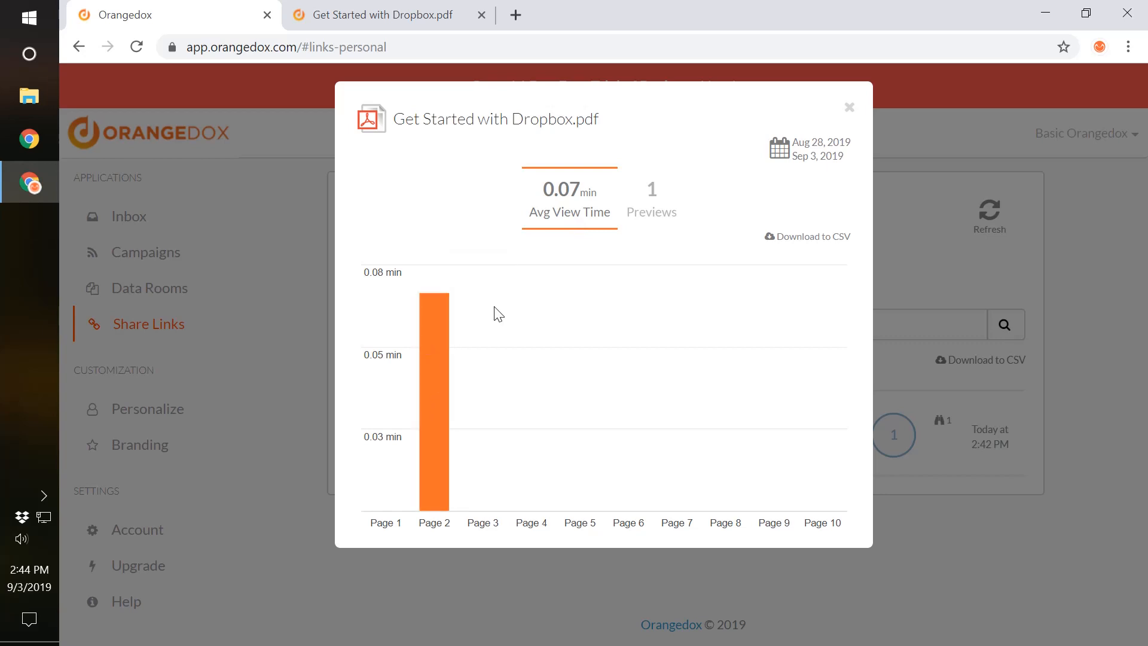
pyautogui.click(671, 204)
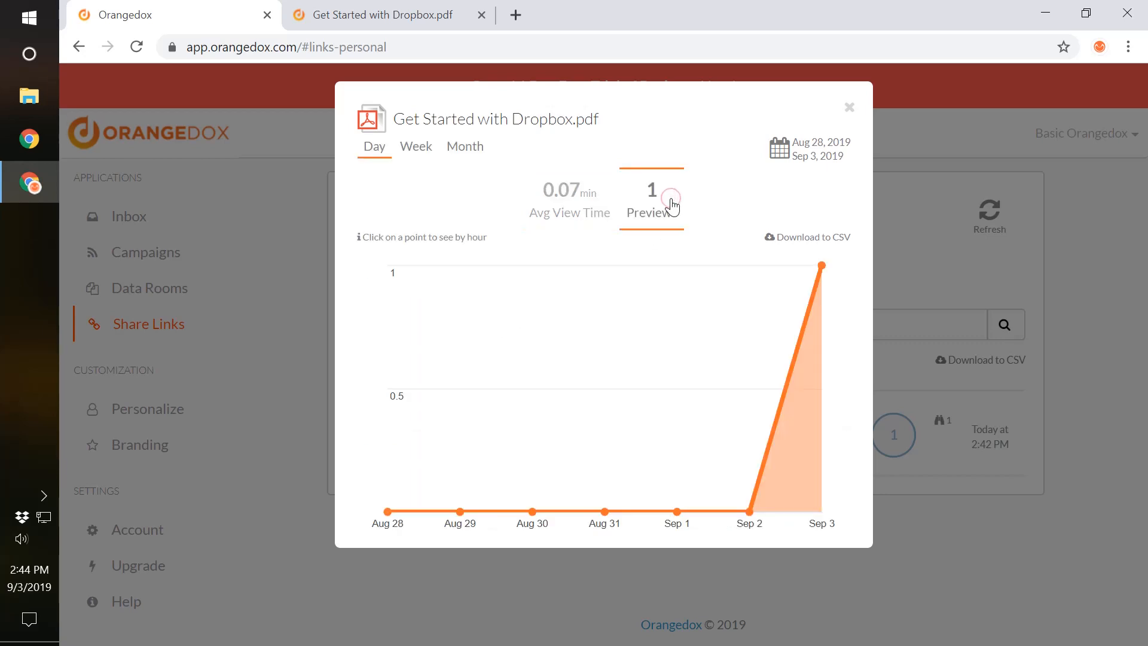
pyautogui.click(822, 262)
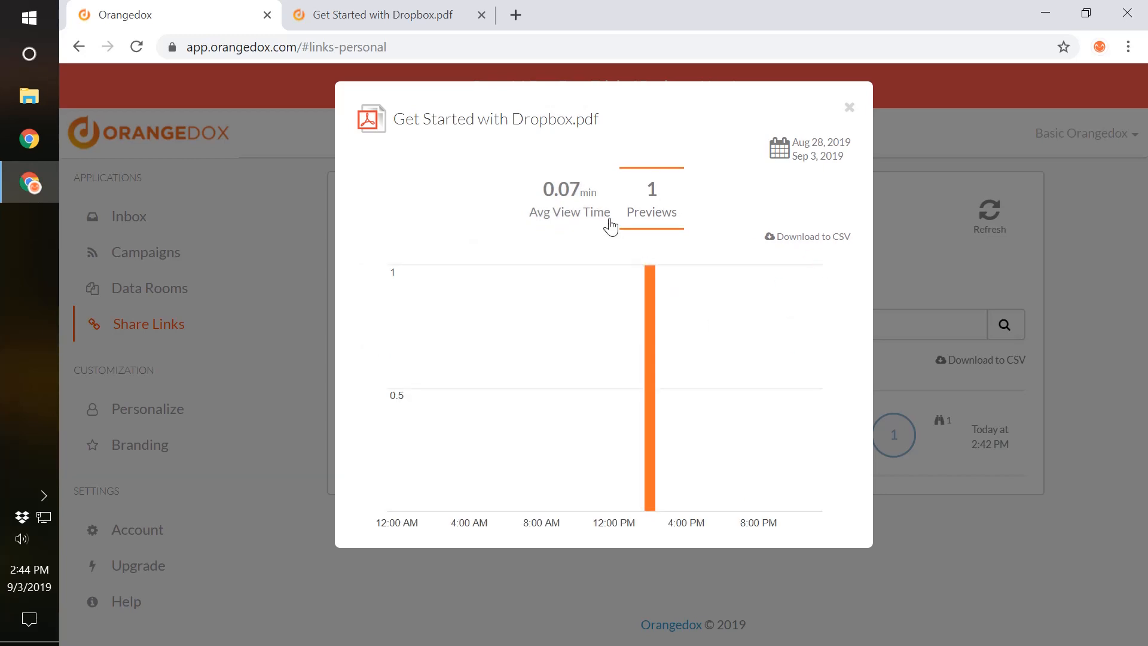
pyautogui.click(570, 202)
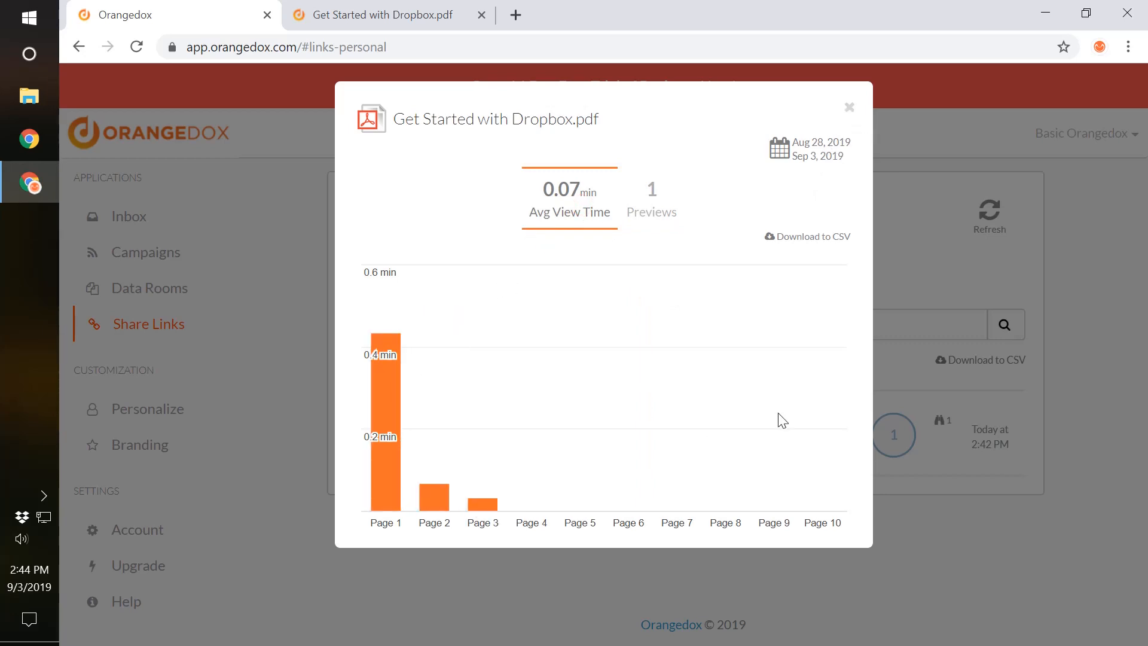
pyautogui.click(851, 112)
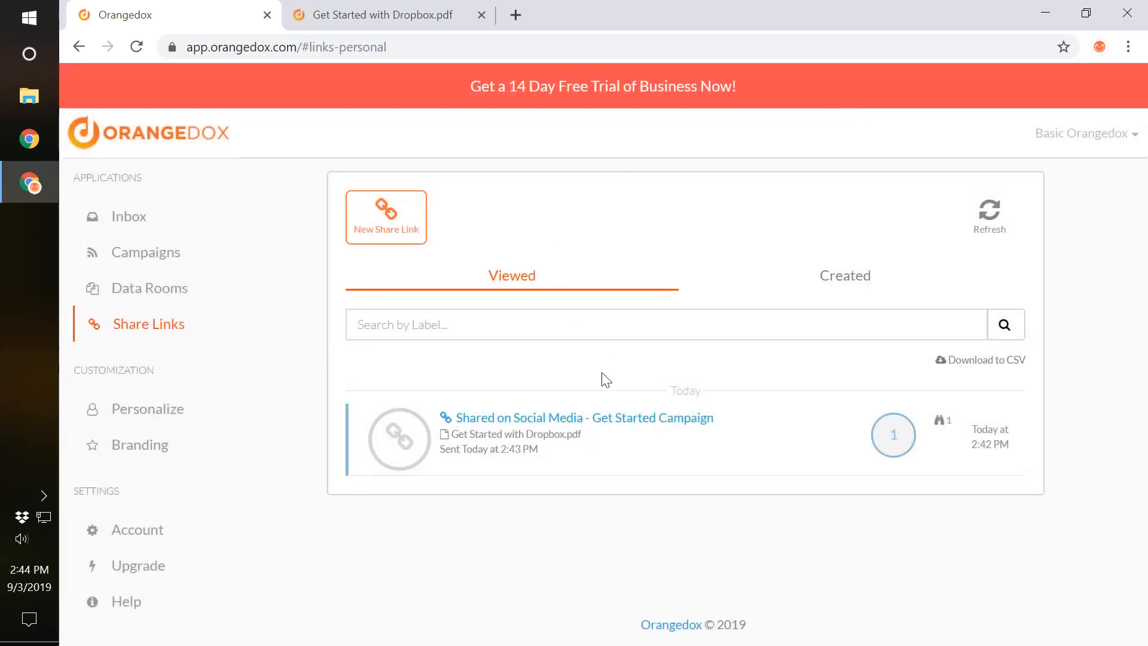